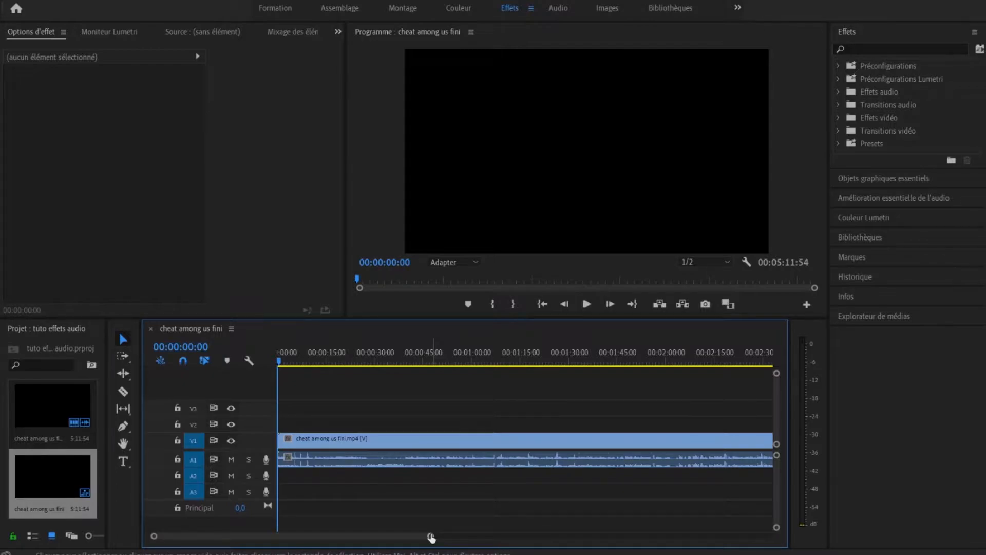
- Cut the cheat among us fini clip at 00:00:09:01 and play briefly from the cut
{"action": "left_click_drag", "start_coordinate": [431, 537], "coordinate": [360, 541]}
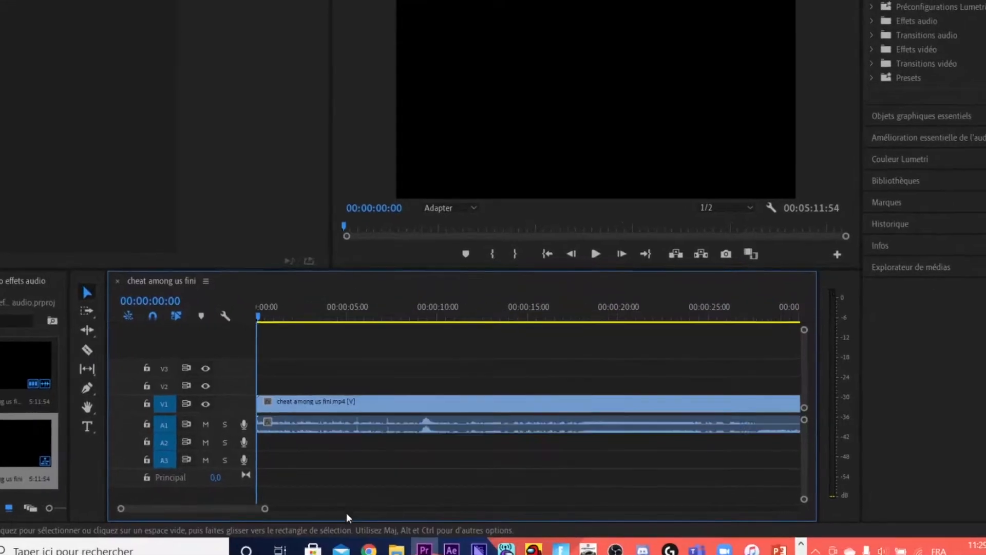
{"action": "left_click_drag", "start_coordinate": [260, 314], "coordinate": [393, 315]}
{"action": "left_click_drag", "start_coordinate": [374, 266], "coordinate": [404, 266]}
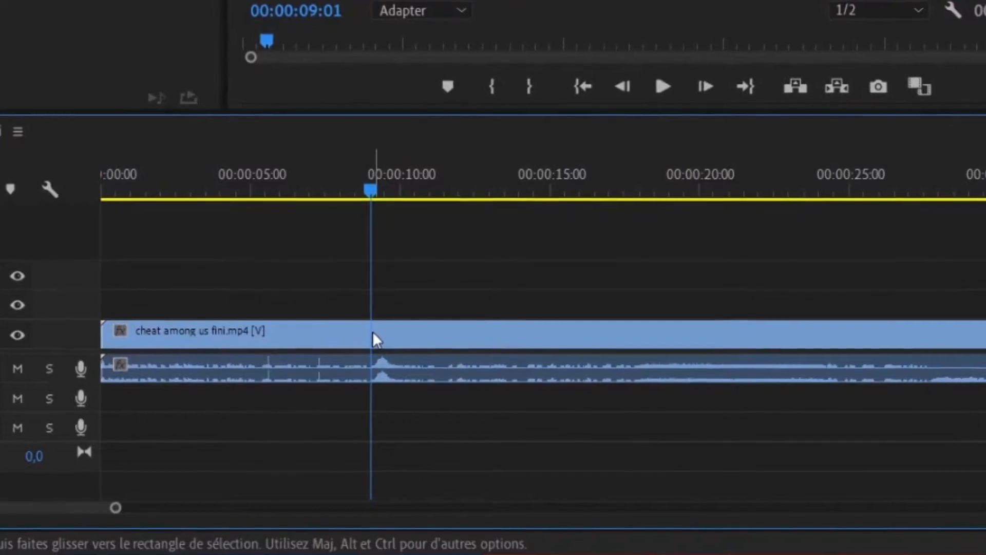
{"action": "key", "text": "c"}
{"action": "left_click", "coordinate": [372, 331]}
{"action": "key", "text": "space"}
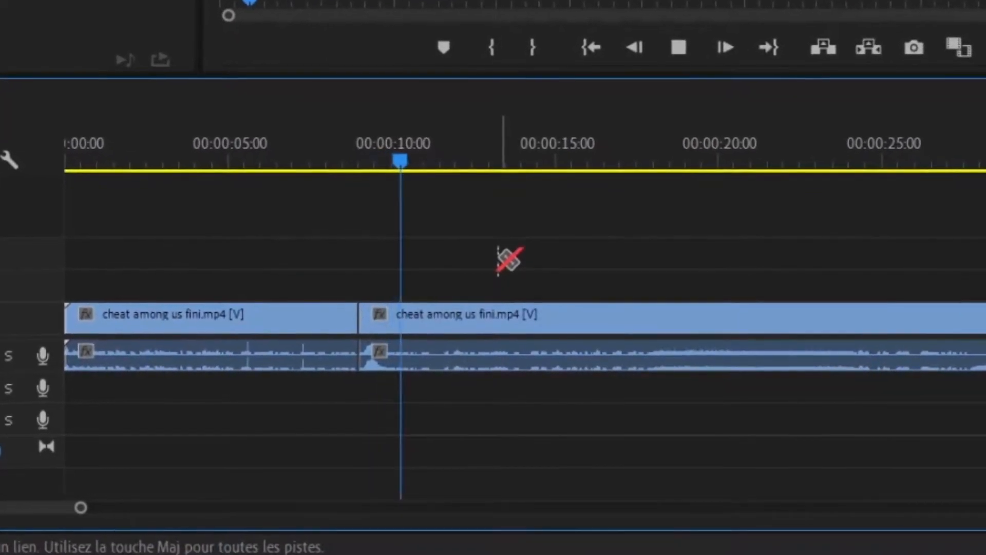
{"action": "key", "text": "space"}
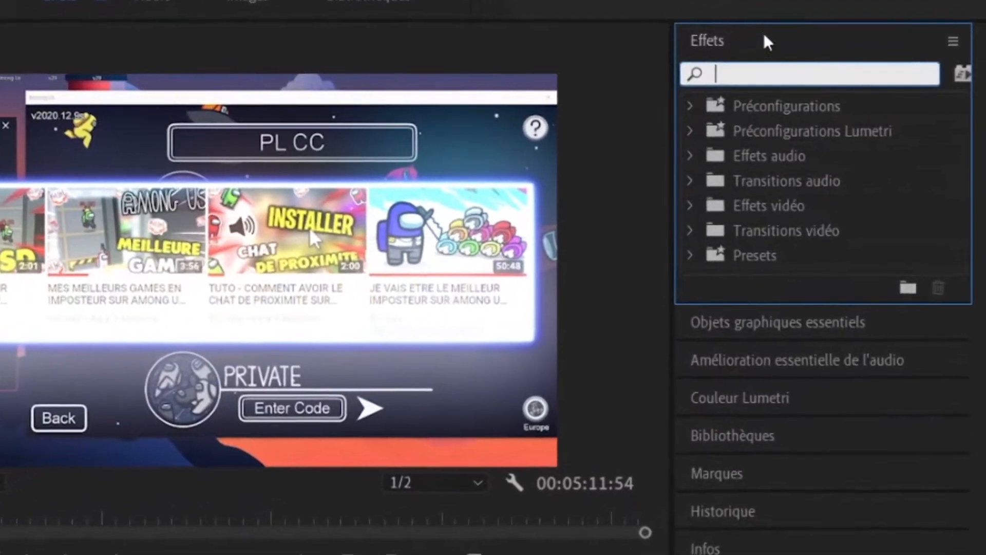
- Find the audio effect with the search "reverb" and apply Reverb (obsolète) to the short segment starting at 00:00:09:01
{"action": "type", "text": "rever"}
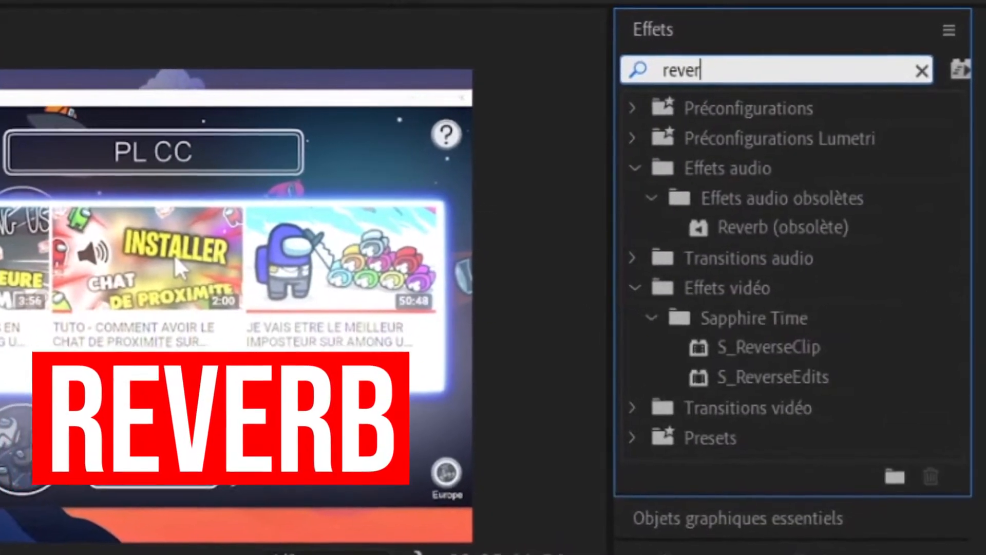
{"action": "type", "text": "b"}
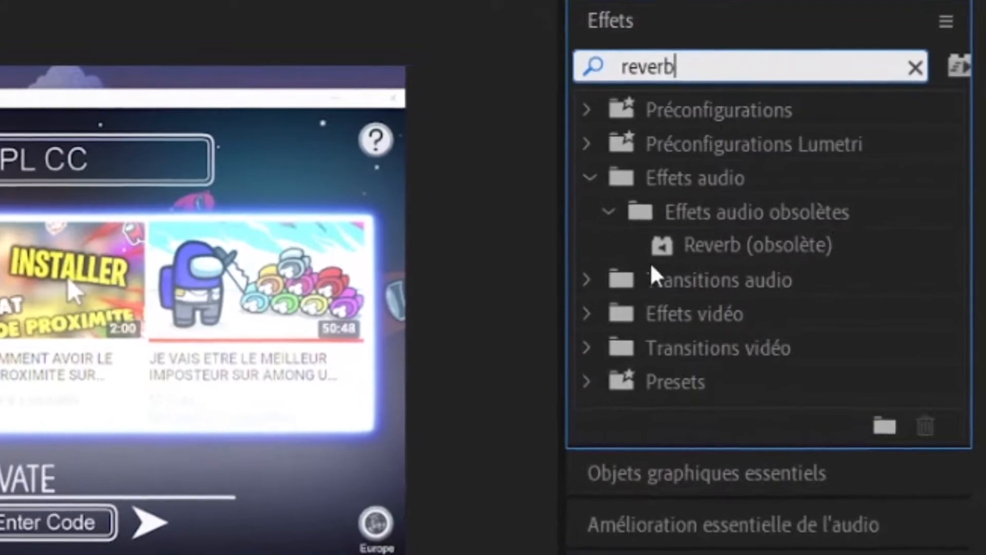
{"action": "left_click_drag", "start_coordinate": [680, 245], "coordinate": [294, 387]}
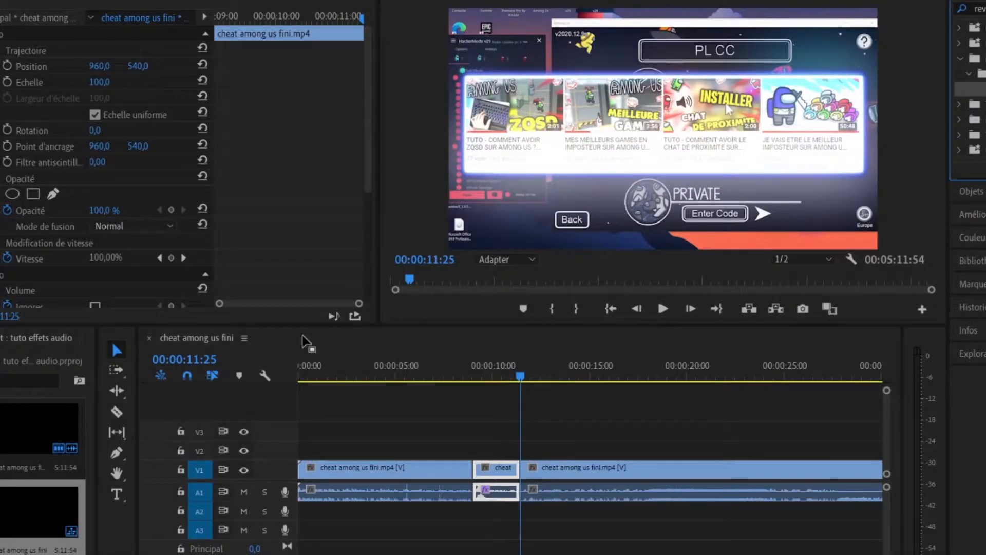
- Choose the Grand hall preset in the segment's Réverbération studio settings and close the effect editor
{"action": "scroll", "coordinate": [83, 188], "scroll_direction": "down", "scroll_amount": 5}
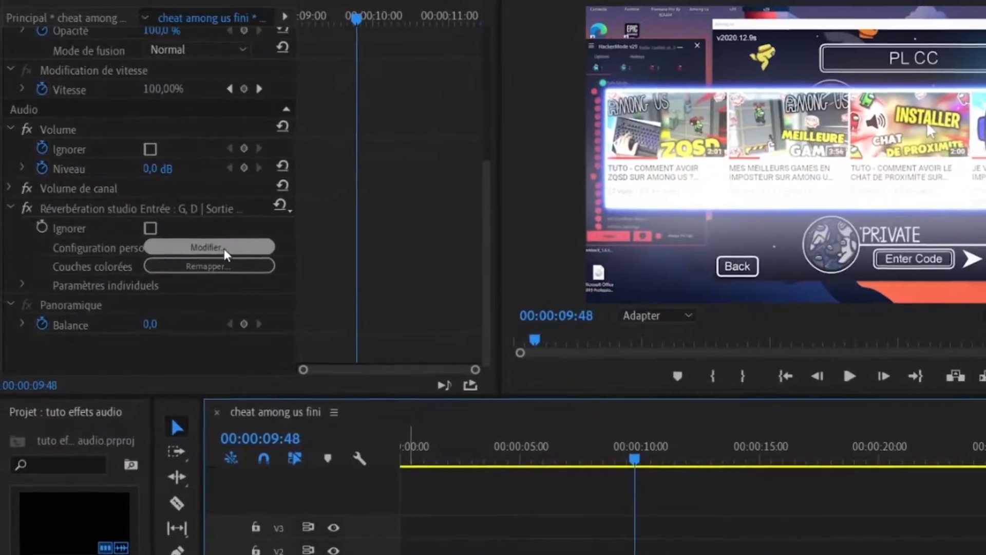
{"action": "left_click", "coordinate": [223, 249]}
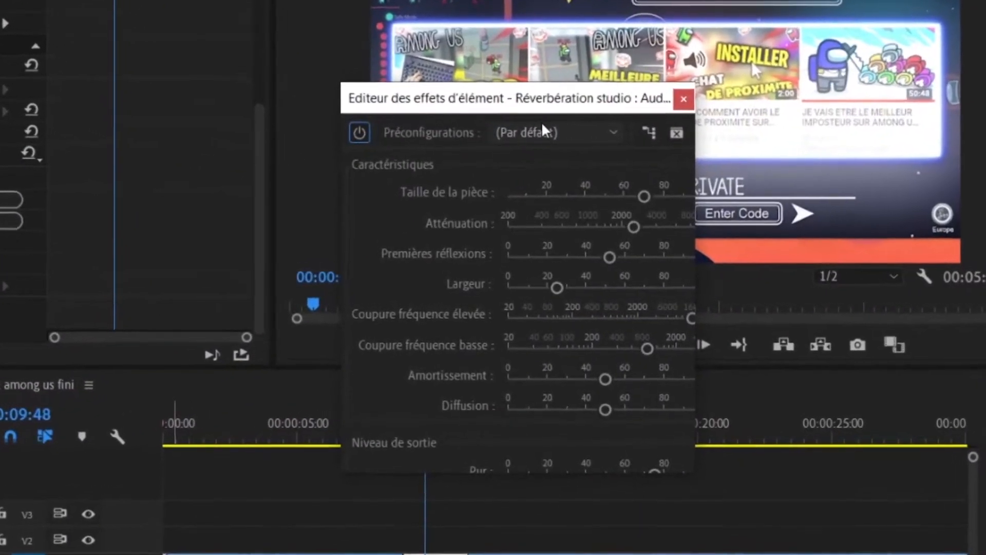
{"action": "left_click", "coordinate": [543, 132]}
{"action": "left_click", "coordinate": [542, 267]}
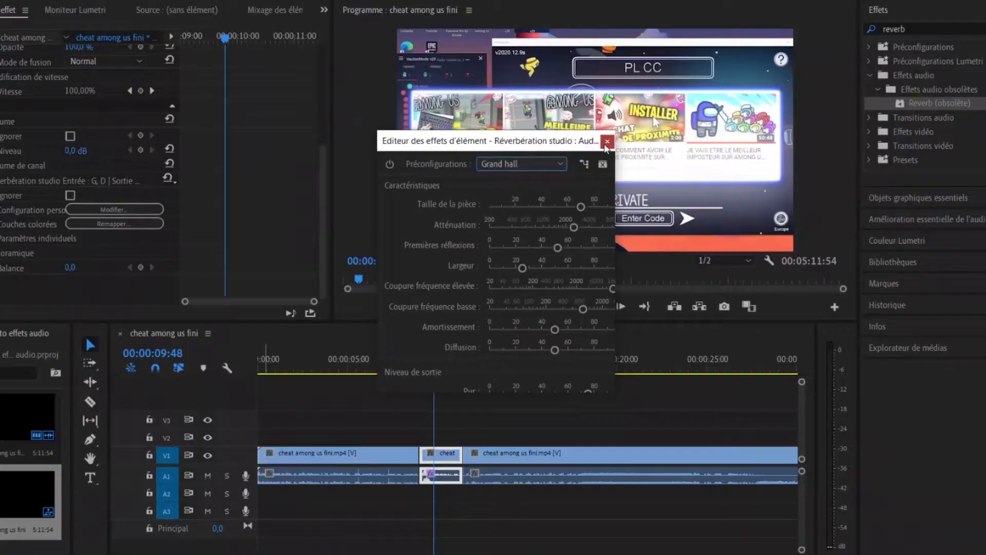
{"action": "left_click", "coordinate": [713, 73]}
- Review the reverb segment from 00:00:08:47 to 00:00:12:04 and reopen the reverb's preset choices
{"action": "left_click", "coordinate": [383, 454]}
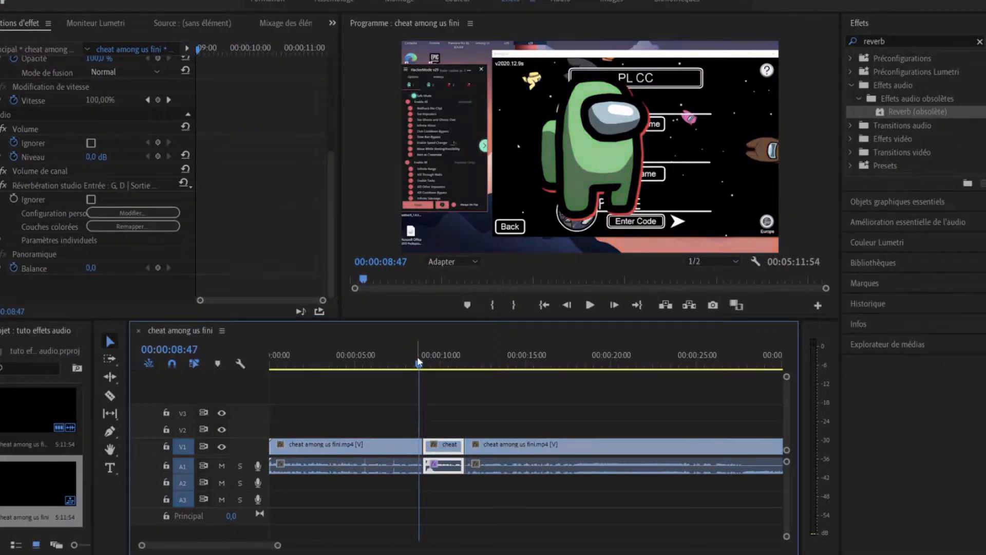
{"action": "left_click_drag", "start_coordinate": [419, 362], "coordinate": [477, 362]}
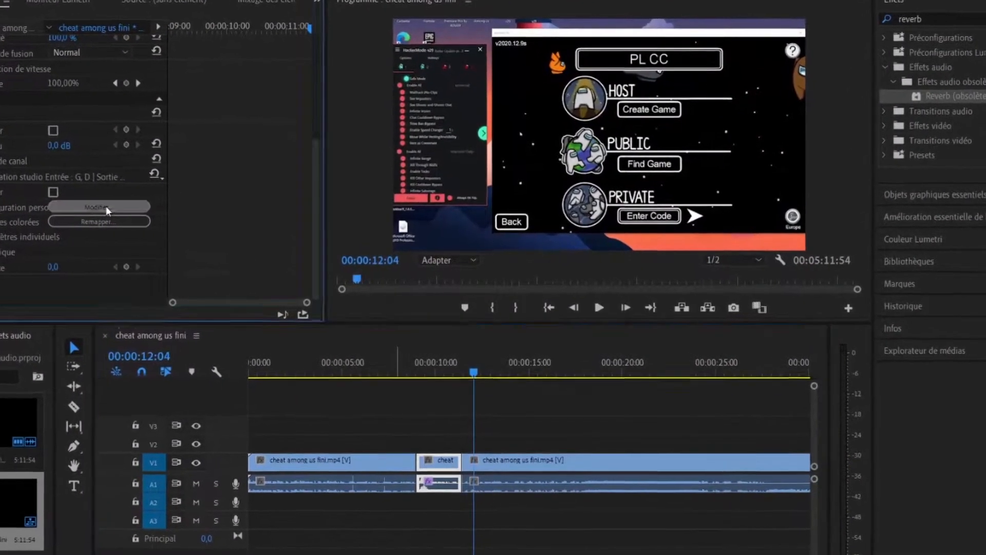
{"action": "left_click", "coordinate": [131, 213]}
{"action": "left_click", "coordinate": [520, 155]}
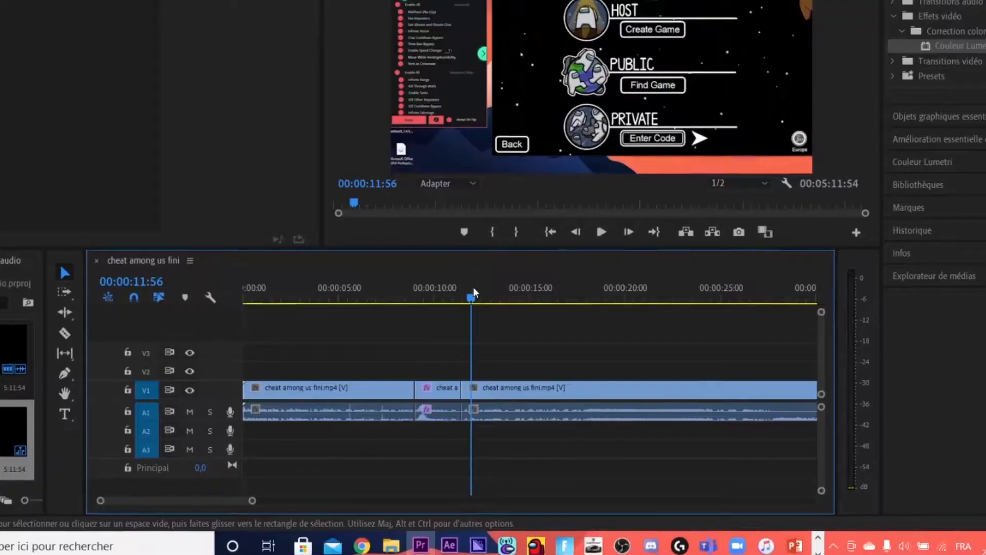
- Isolate a short segment of the last clip by cutting at 00:00:12:07 and about 1.4 seconds past it
{"action": "left_click", "coordinate": [472, 292]}
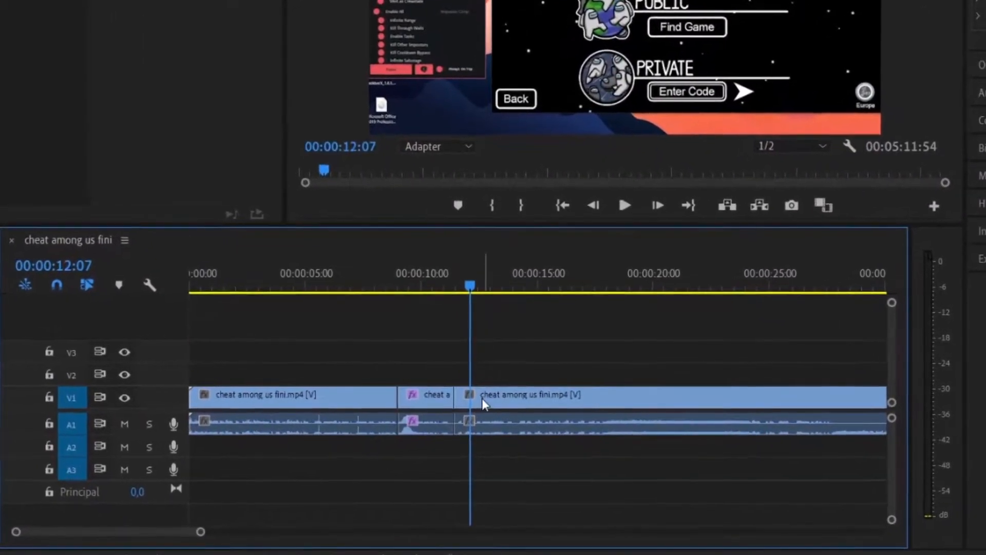
{"action": "key", "text": "c"}
{"action": "left_click", "coordinate": [470, 398]}
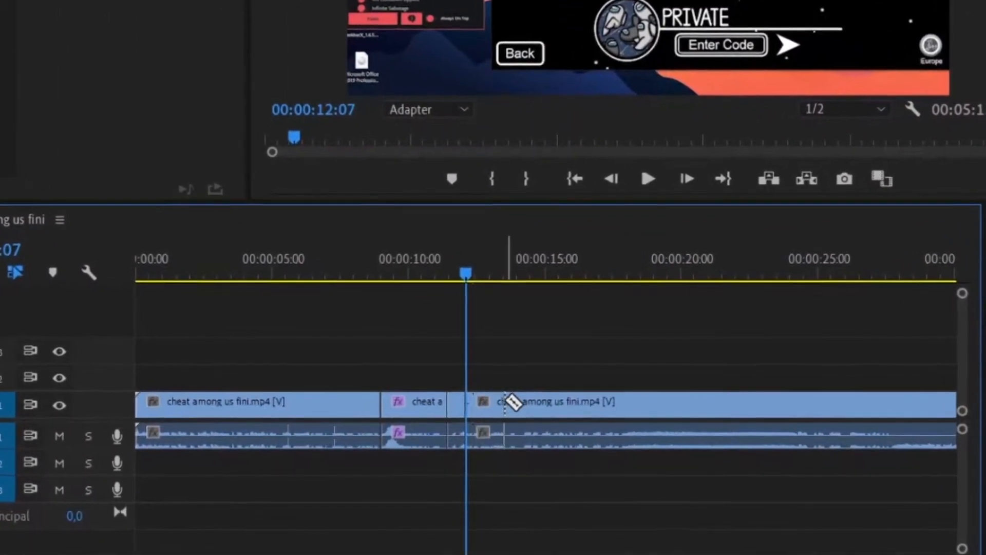
{"action": "left_click", "coordinate": [505, 401]}
{"action": "key", "text": "v"}
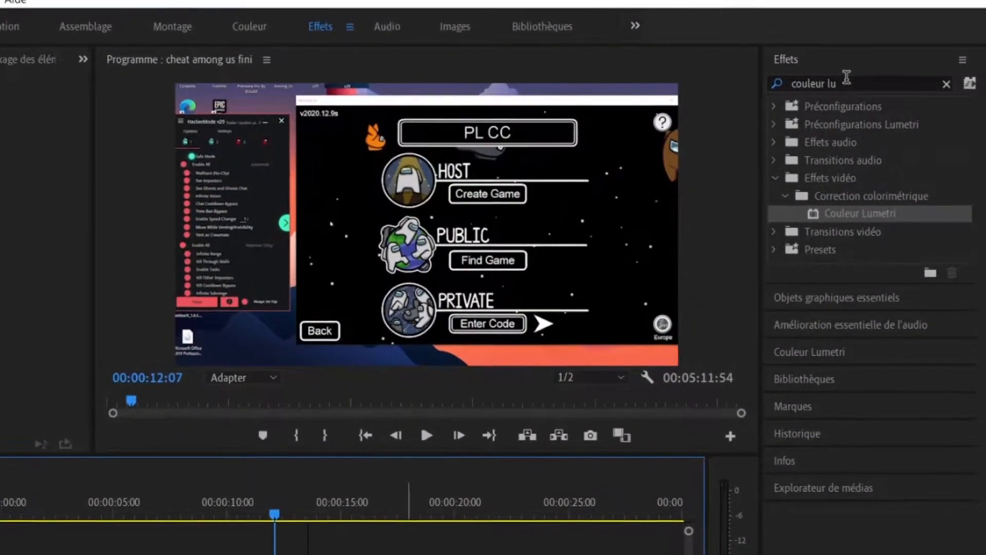
- Find the audio effect with the search "distorsion" and apply Distorsion to the segment starting at 00:00:12:07
{"action": "left_click_drag", "start_coordinate": [845, 78], "coordinate": [653, 105]}
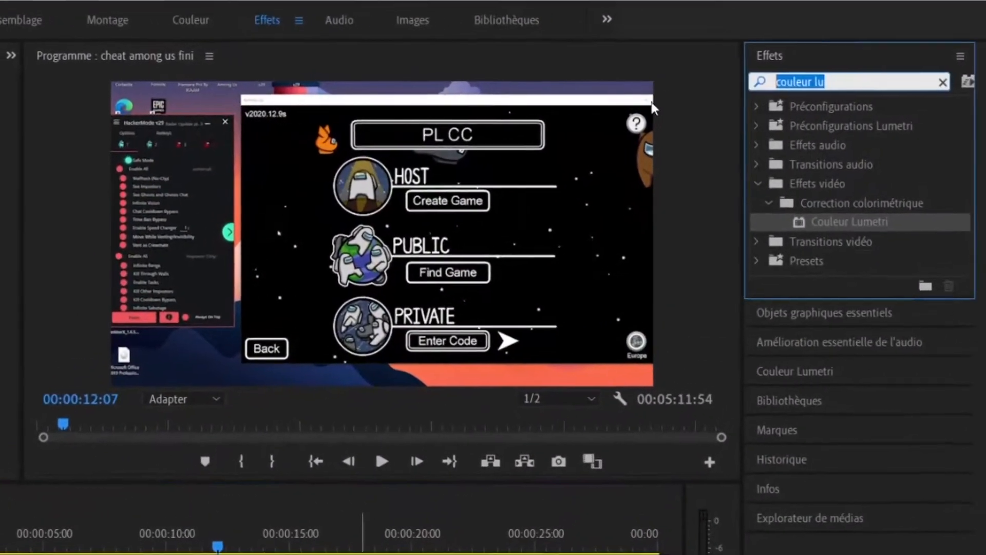
{"action": "type", "text": "dist"}
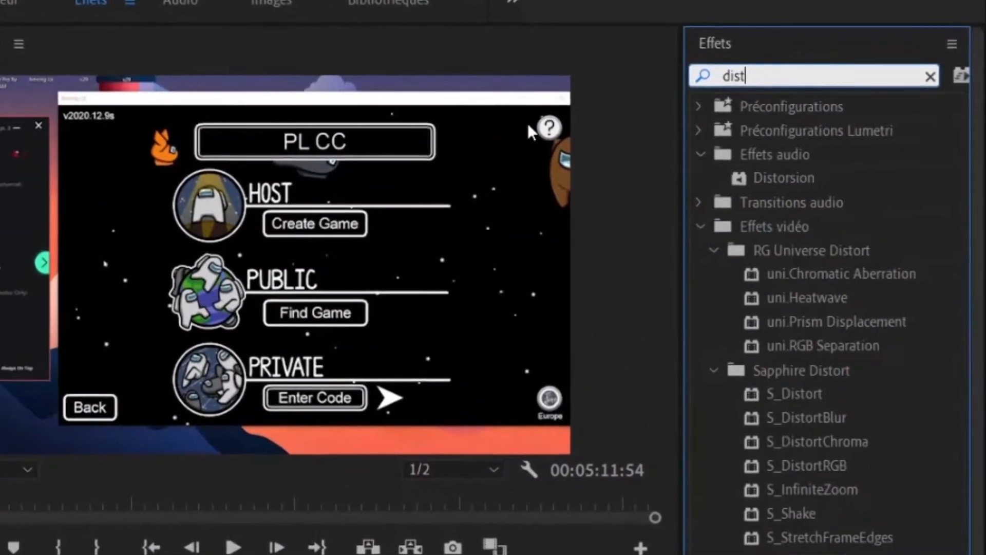
{"action": "type", "text": "orsion"}
{"action": "left_click_drag", "start_coordinate": [773, 179], "coordinate": [123, 554]}
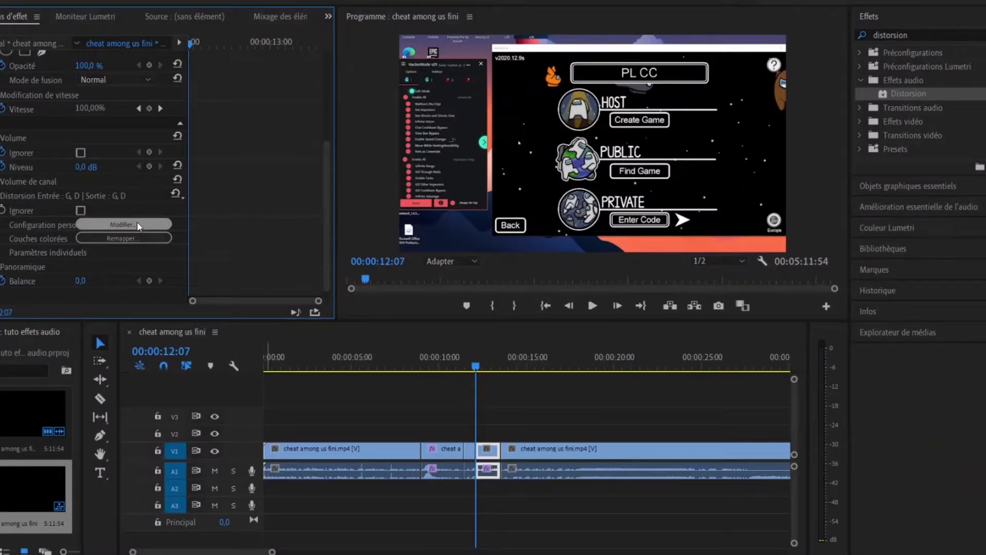
- Open the Distorsion settings with the Difficultés maximum preset, lower the Positif curve's first upper point slightly, and close the editor
{"action": "left_click", "coordinate": [272, 180]}
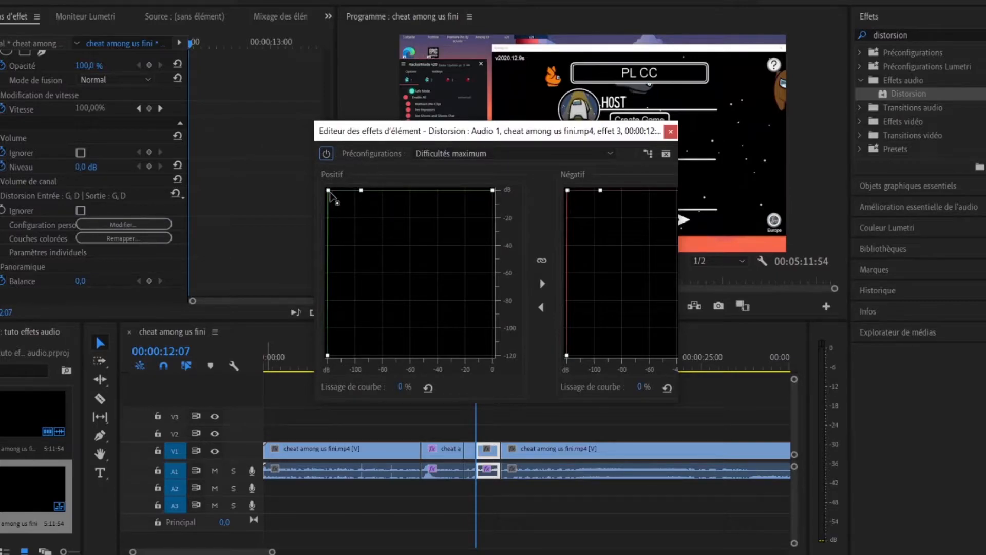
{"action": "left_click_drag", "start_coordinate": [329, 190], "coordinate": [334, 198]}
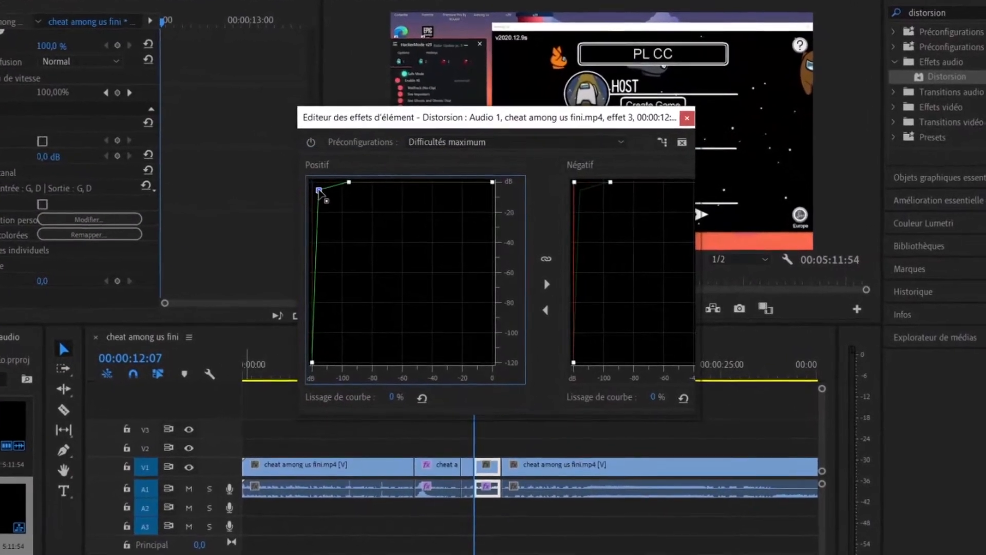
{"action": "left_click", "coordinate": [686, 122]}
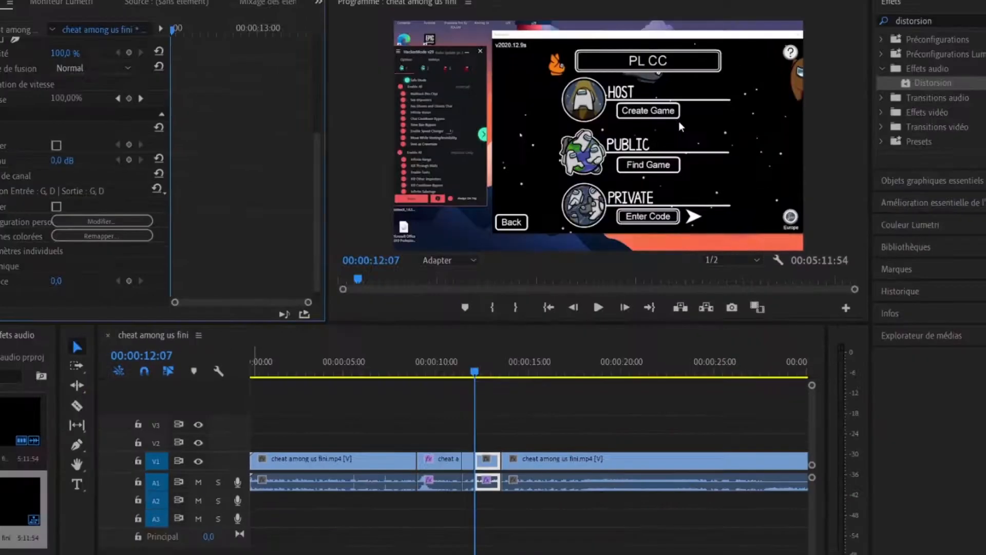
- Play the distorted segment from 00:00:11:44 and return the playhead to 00:00:12:38
{"action": "left_click_drag", "start_coordinate": [474, 367], "coordinate": [467, 368]}
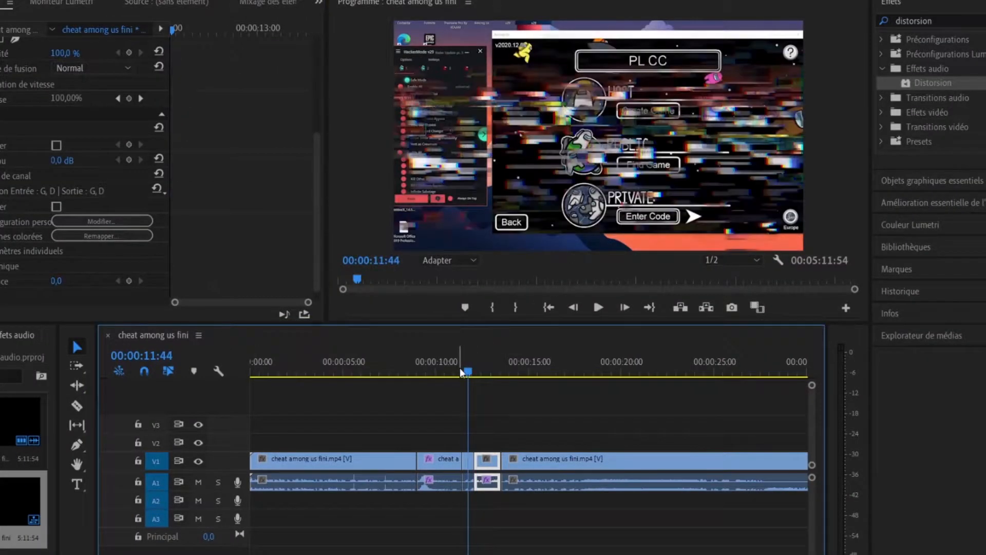
{"action": "key", "text": "space"}
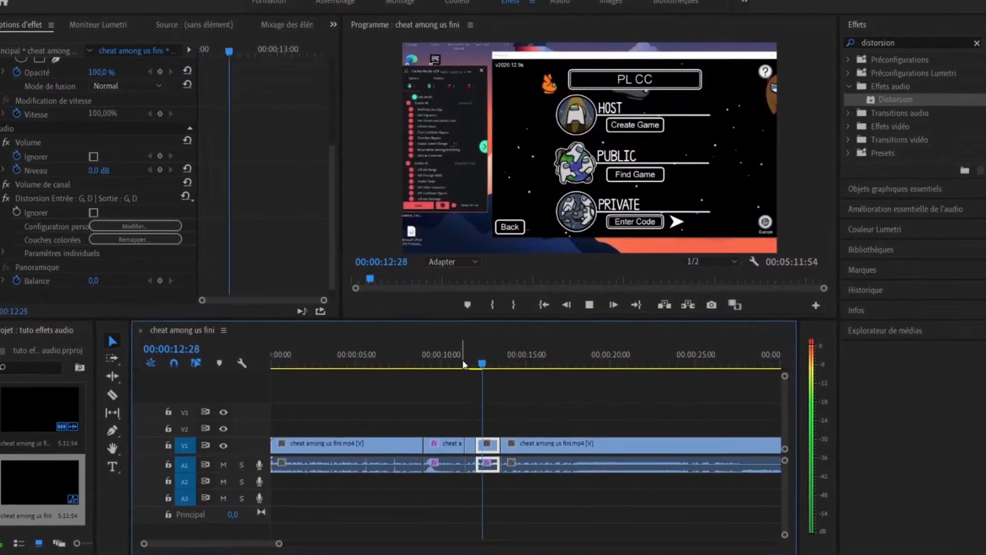
{"action": "key", "text": "space"}
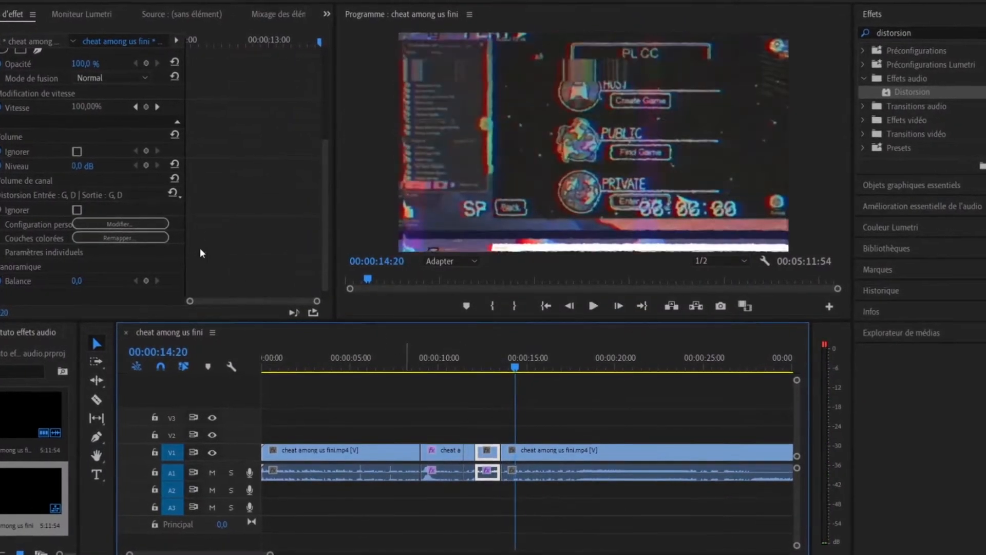
{"action": "left_click_drag", "start_coordinate": [503, 371], "coordinate": [485, 369]}
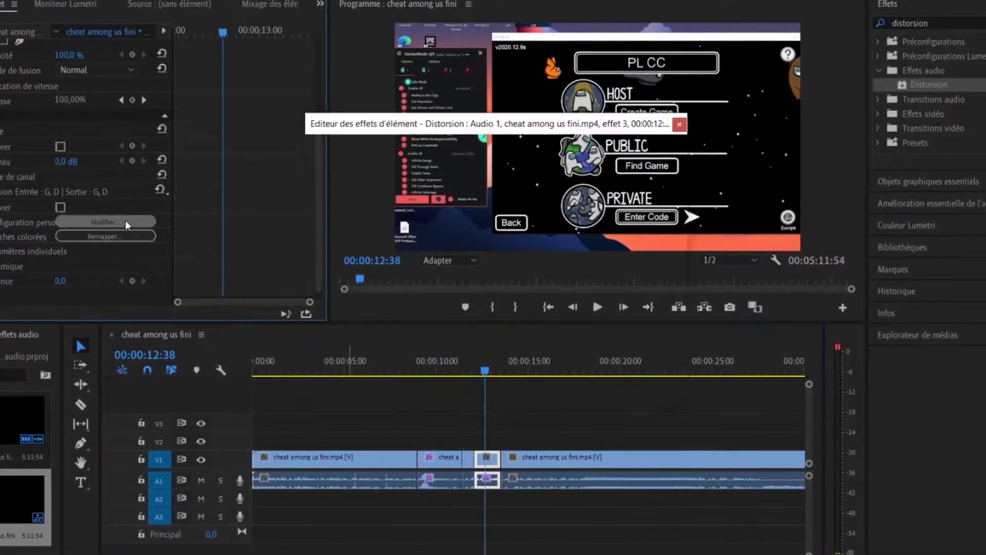
- Raise the first upper point of the Distorsion's Positif curve back to nearly 0 dB and review the segment
{"action": "left_click", "coordinate": [125, 224]}
{"action": "left_click_drag", "start_coordinate": [323, 190], "coordinate": [320, 187]}
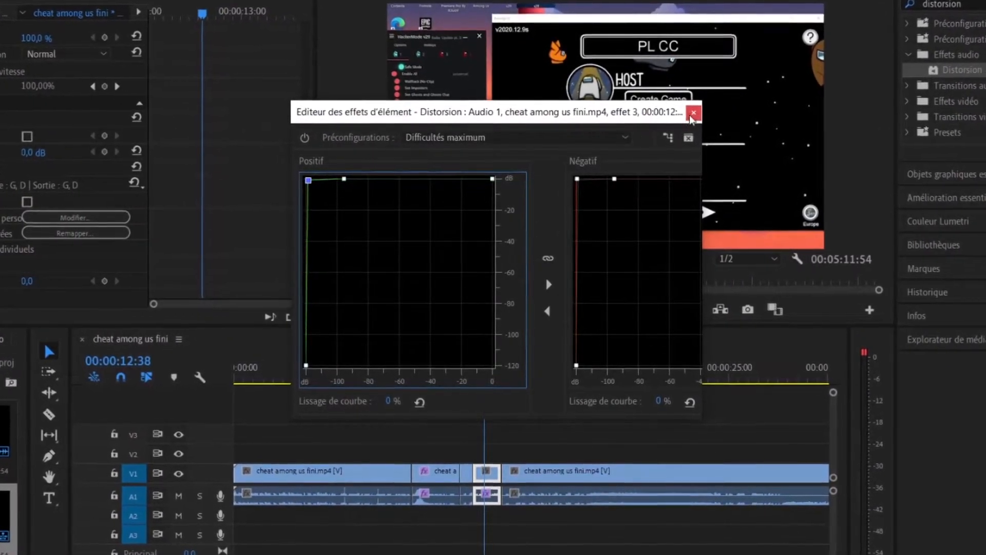
{"action": "left_click", "coordinate": [696, 113]}
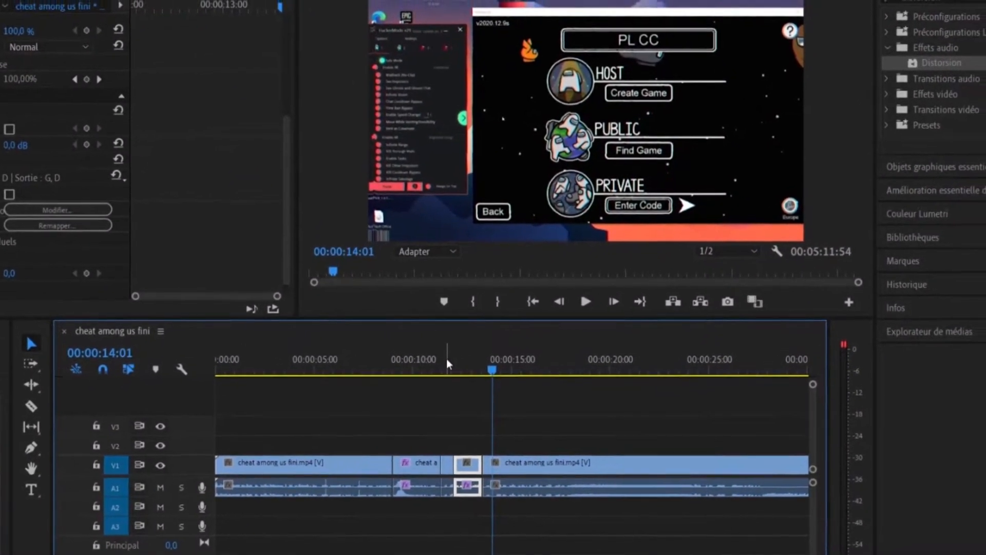
{"action": "left_click", "coordinate": [478, 360]}
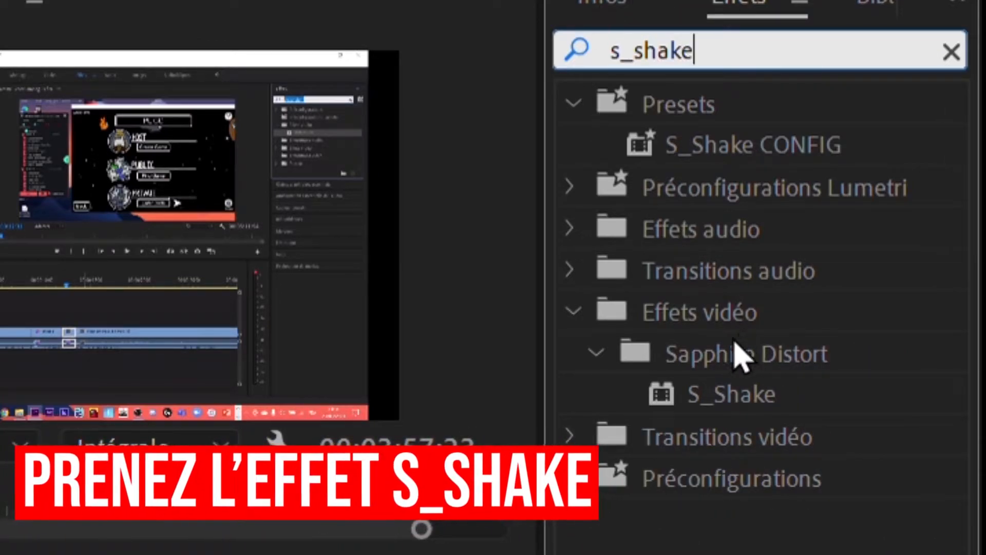
- Apply the S_Shake video effect to the final clip of the tuto effets vocaux brut sequence and set its Amplitude to 0,300
{"action": "left_click_drag", "start_coordinate": [727, 388], "coordinate": [0, 554]}
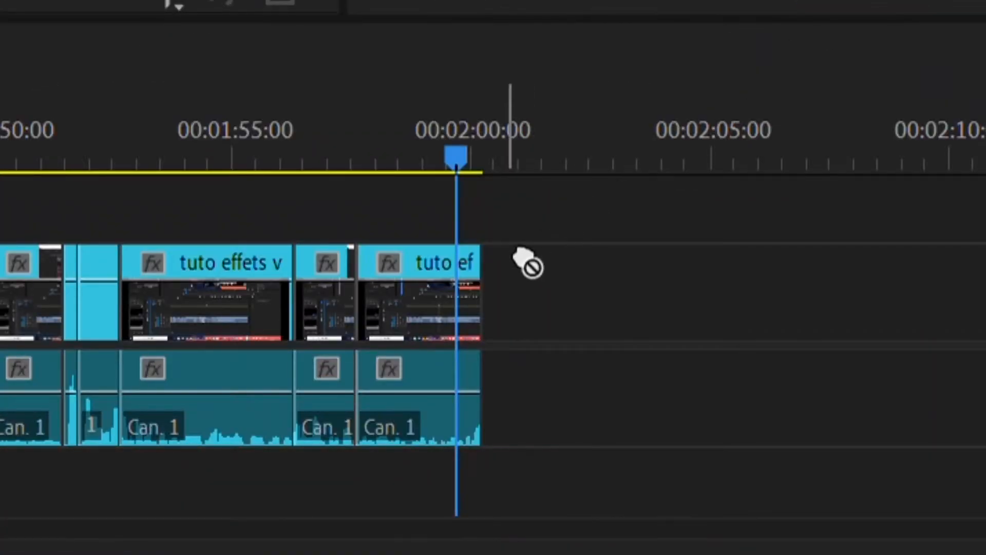
{"action": "left_click_drag", "start_coordinate": [480, 275], "coordinate": [478, 277]}
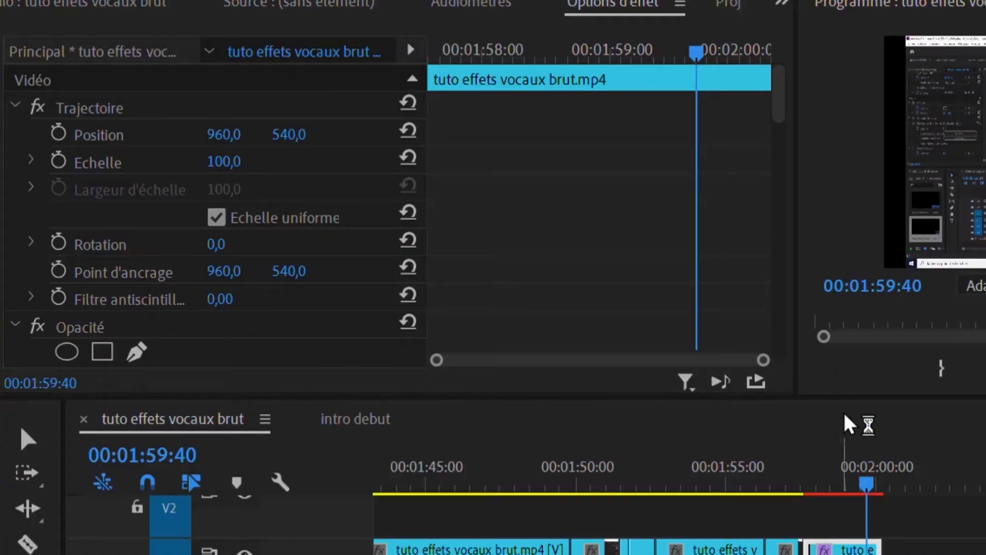
{"action": "left_click_drag", "start_coordinate": [785, 87], "coordinate": [793, 186]}
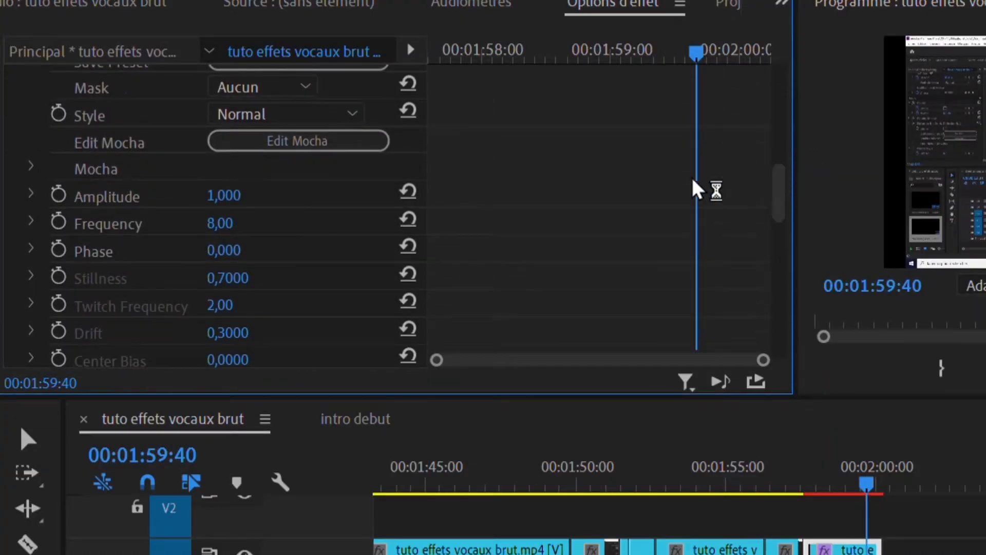
{"action": "left_click_drag", "start_coordinate": [237, 194], "coordinate": [221, 194]}
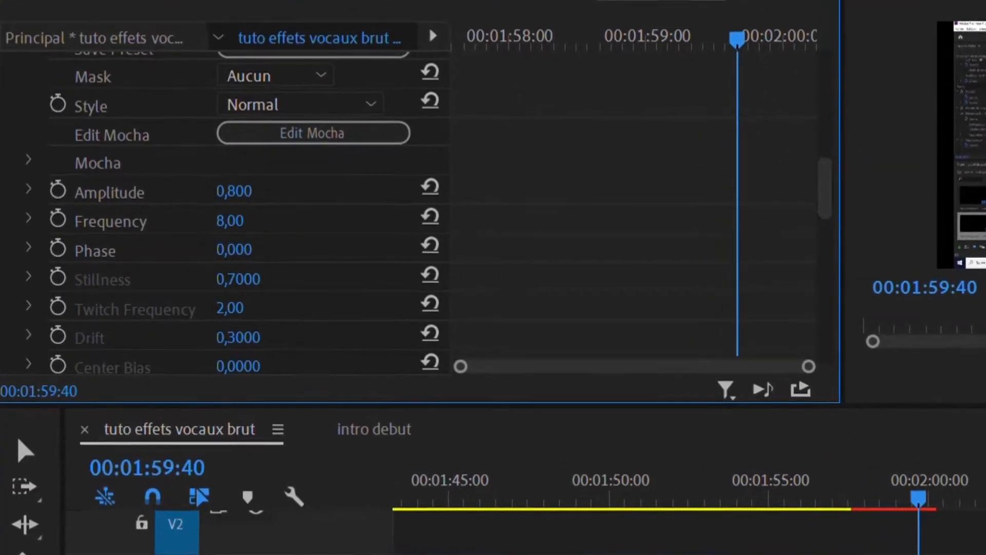
{"action": "left_click", "coordinate": [232, 193]}
{"action": "type", "text": "0,"}
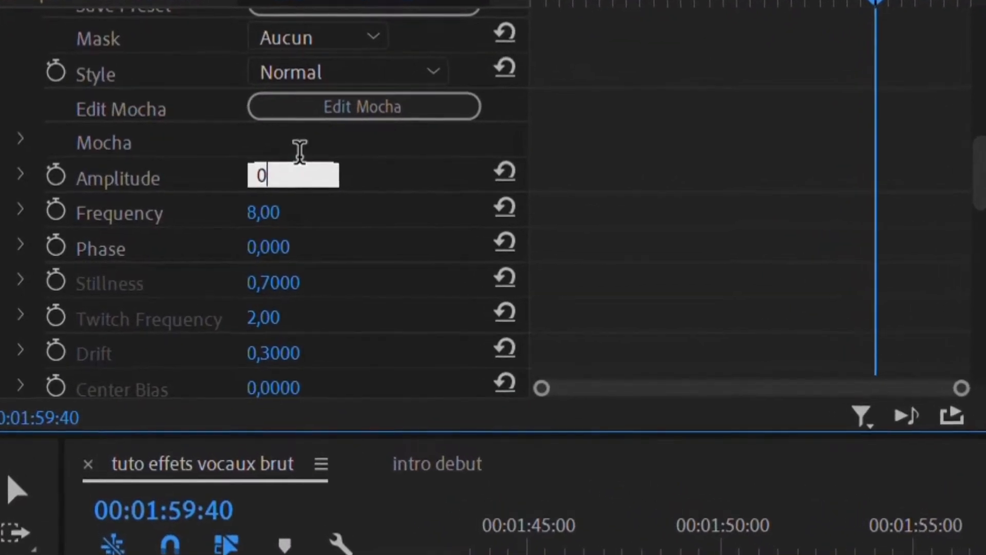
{"action": "type", "text": "300"}
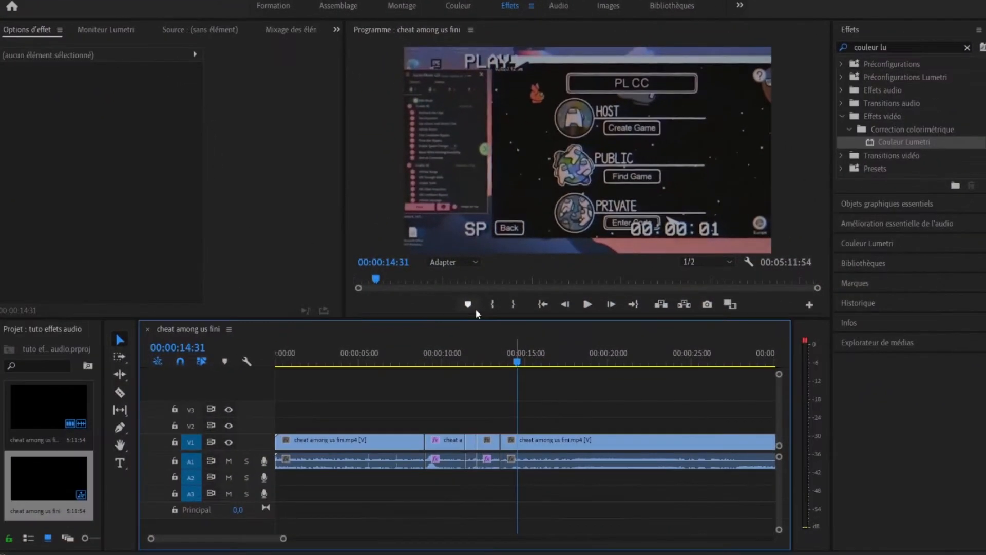
- Cut the cheat among us fini clip at 00:00:14:31 and 00:00:15:56 to isolate a short segment
{"action": "key", "text": "ctrl+k"}
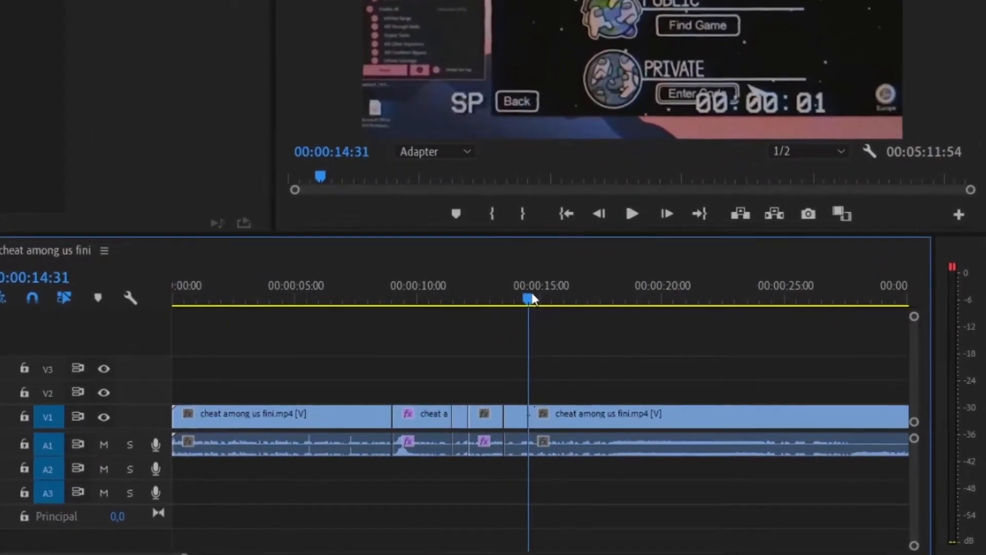
{"action": "left_click_drag", "start_coordinate": [531, 298], "coordinate": [573, 278]}
{"action": "key", "text": "c"}
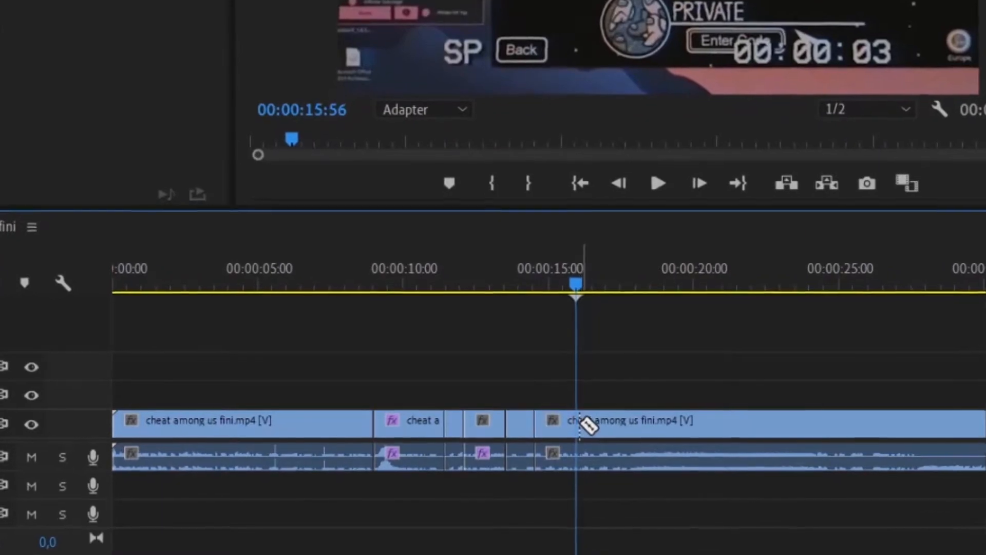
{"action": "left_click", "coordinate": [580, 423]}
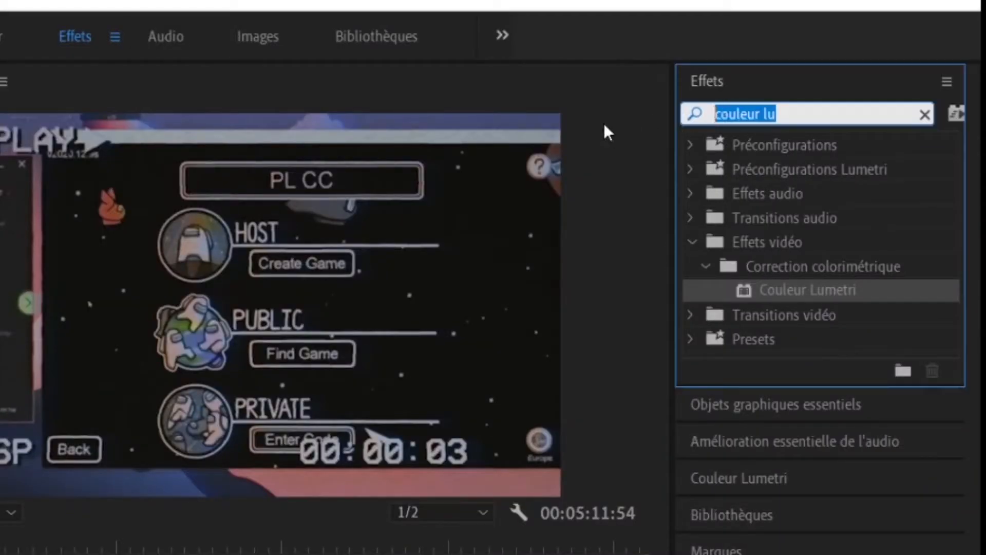
- Apply the Arrondisseur audio effect to the newly cut segment and open its custom settings editor, widened to show all values
{"action": "type", "text": "arrondisseur"}
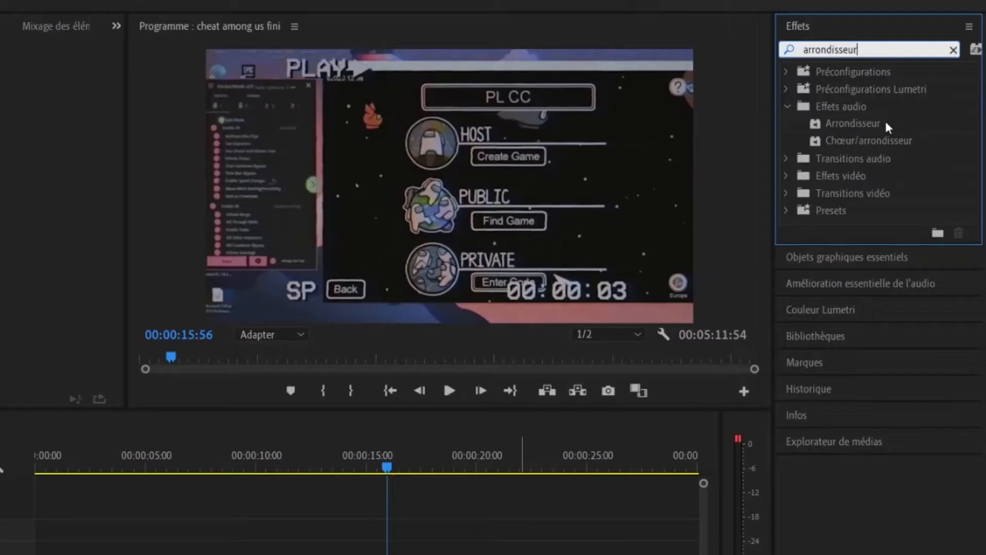
{"action": "left_click_drag", "start_coordinate": [667, 170], "coordinate": [401, 445]}
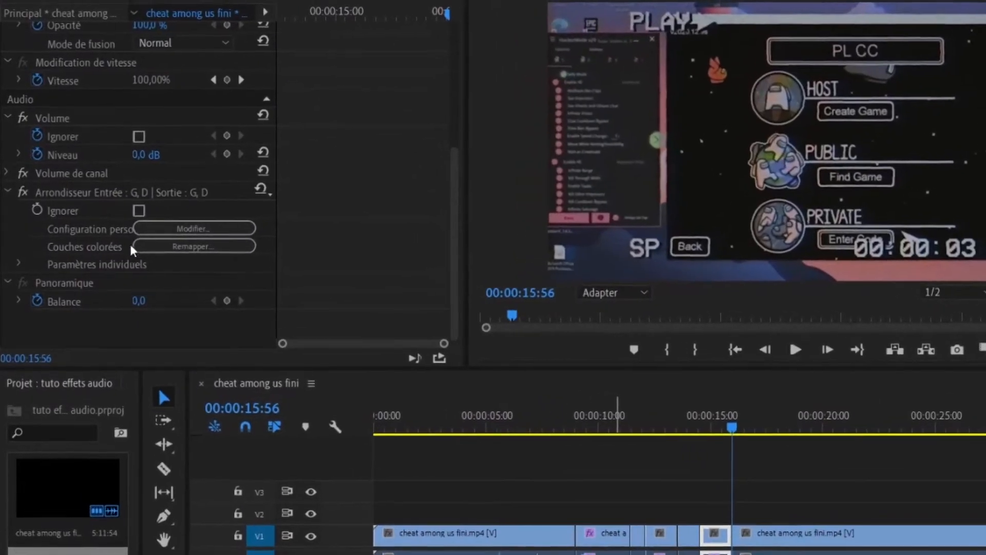
{"action": "left_click", "coordinate": [192, 229]}
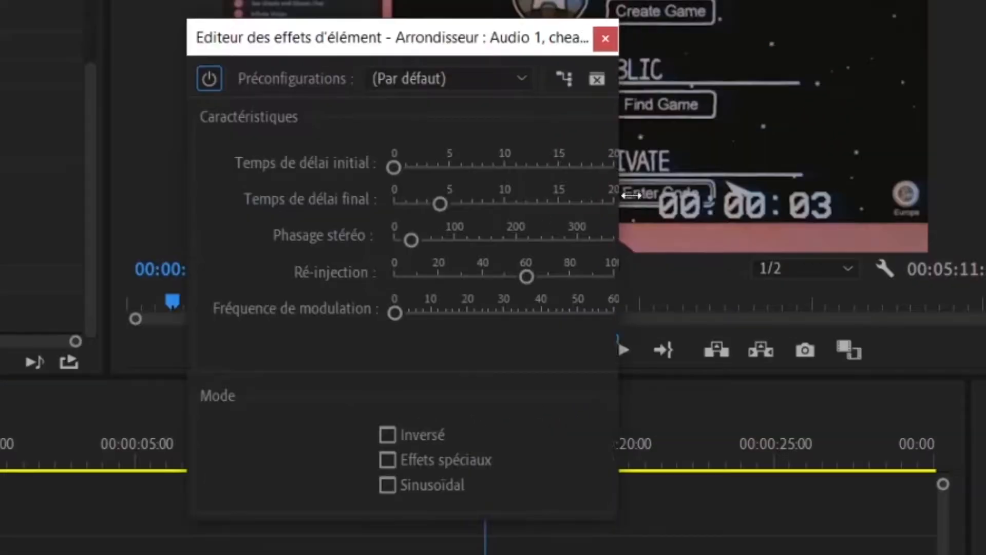
{"action": "left_click_drag", "start_coordinate": [623, 195], "coordinate": [842, 216]}
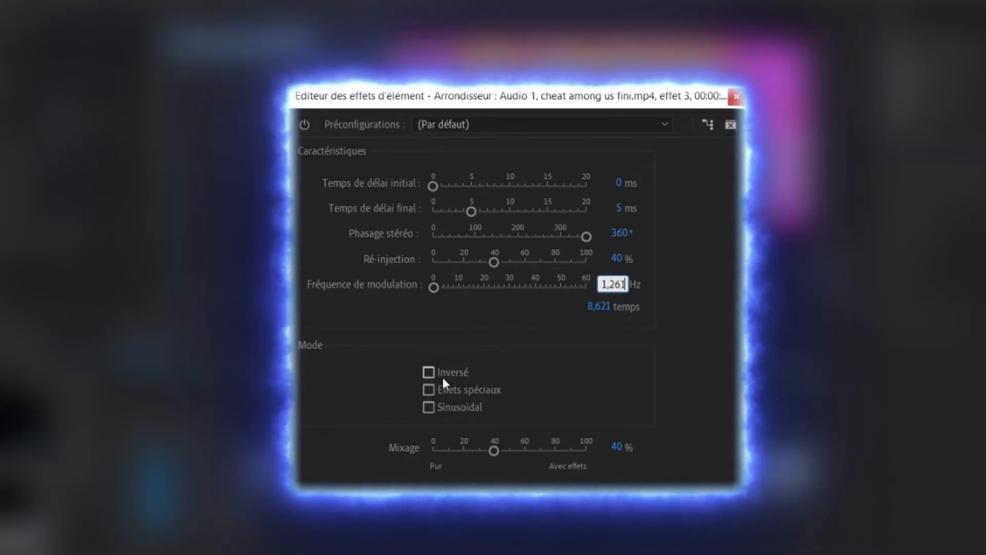
- Set the Arrondisseur's modulation frequency to 11,261 Hz, enable Effets spéciaux, raise Mixage to 100 %, and close the editor
{"action": "left_click", "coordinate": [430, 389]}
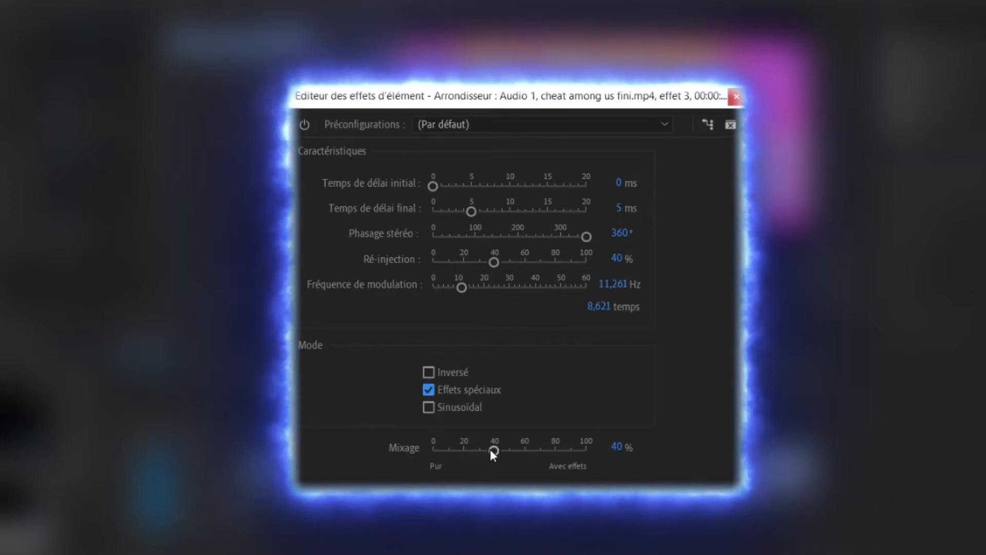
{"action": "left_click_drag", "start_coordinate": [490, 449], "coordinate": [586, 451]}
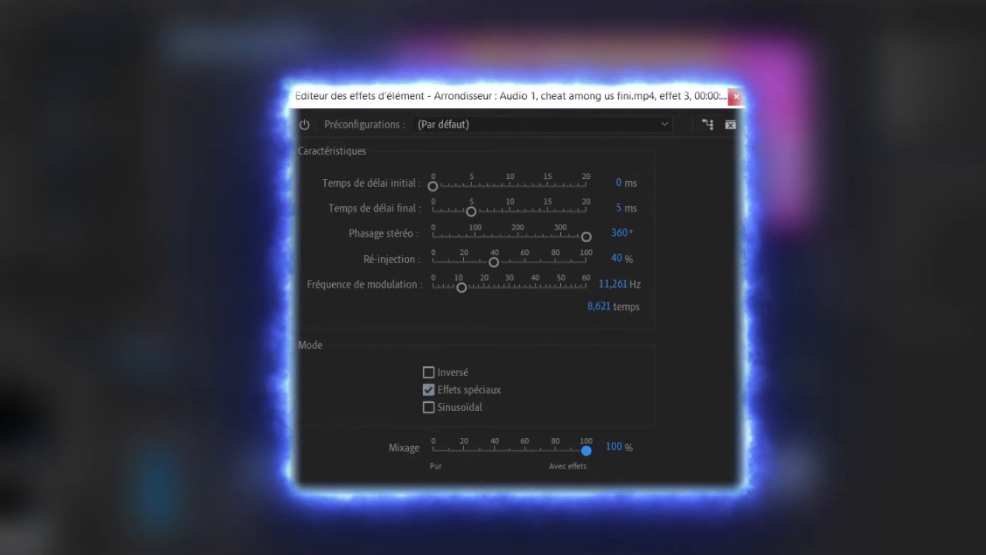
{"action": "left_click", "coordinate": [734, 98]}
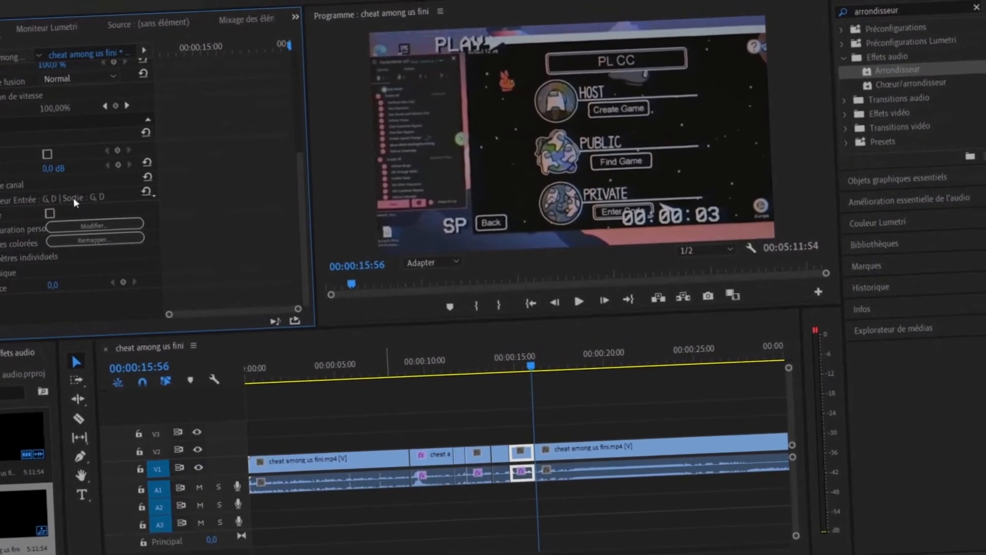
- Save the segment's configured Arrondisseur effect as a preset named coucou, keeping the Echelle type
{"action": "left_click", "coordinate": [59, 192]}
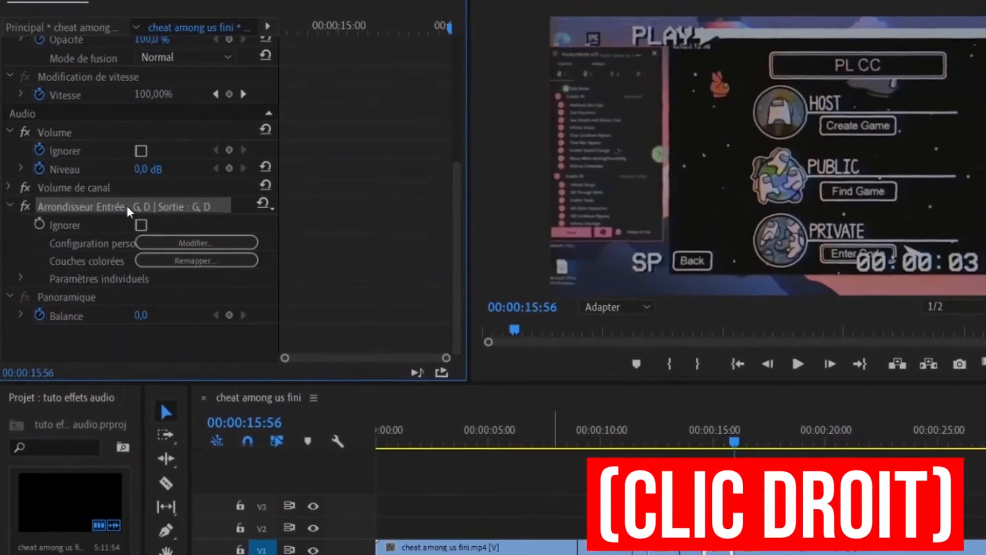
{"action": "right_click", "coordinate": [130, 199]}
{"action": "left_click", "coordinate": [231, 223]}
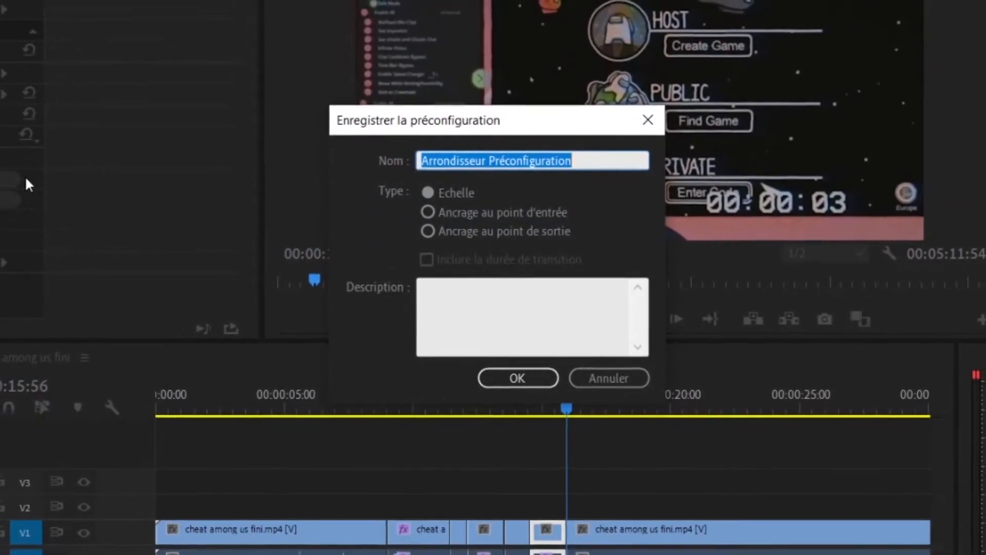
{"action": "type", "text": "coucou"}
{"action": "left_click", "coordinate": [534, 372]}
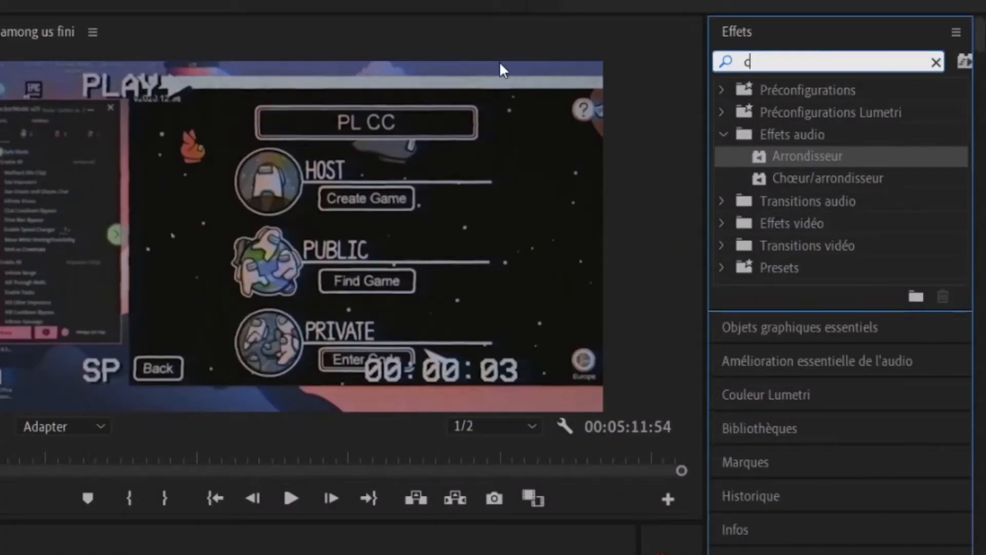
- Find the coucou preset, apply it to the final clip's audio, and play the sequence from just before 00:00:15:00
{"action": "left_click_drag", "start_coordinate": [777, 136], "coordinate": [509, 423]}
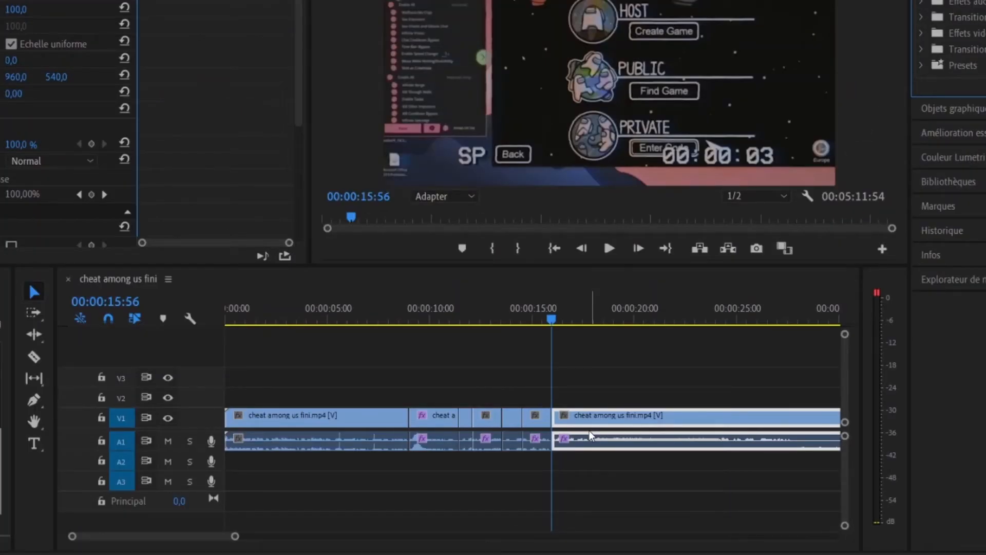
{"action": "left_click", "coordinate": [524, 319]}
{"action": "key", "text": "space"}
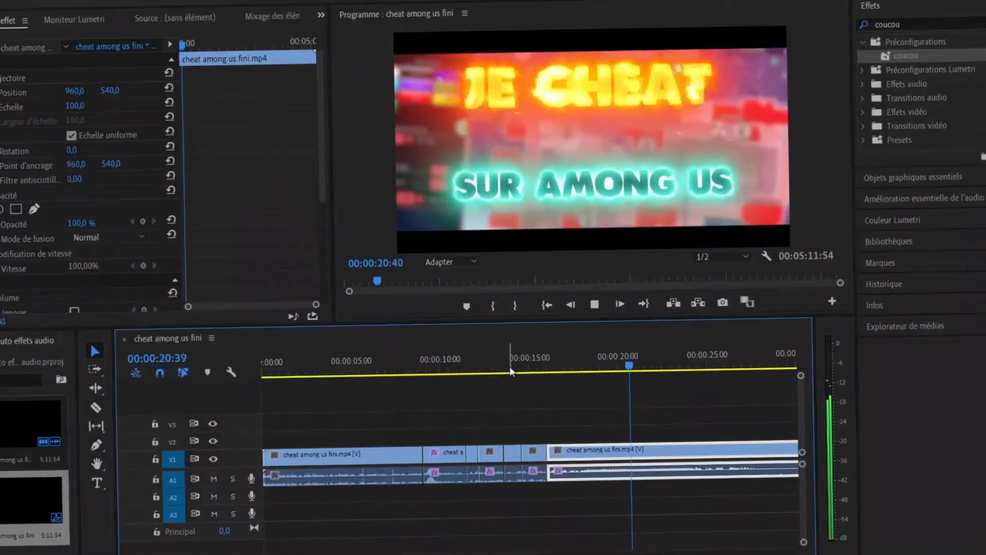
{"action": "key", "text": "space"}
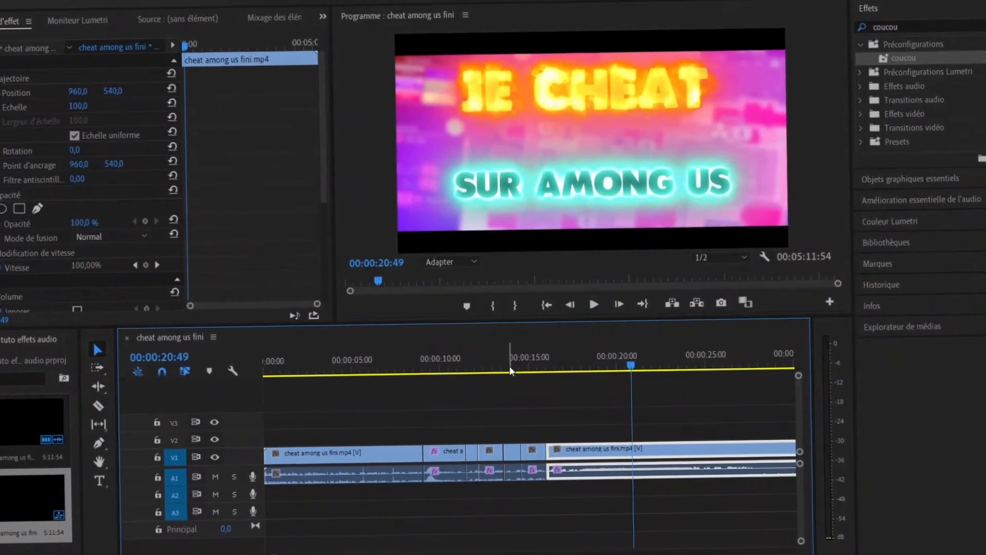